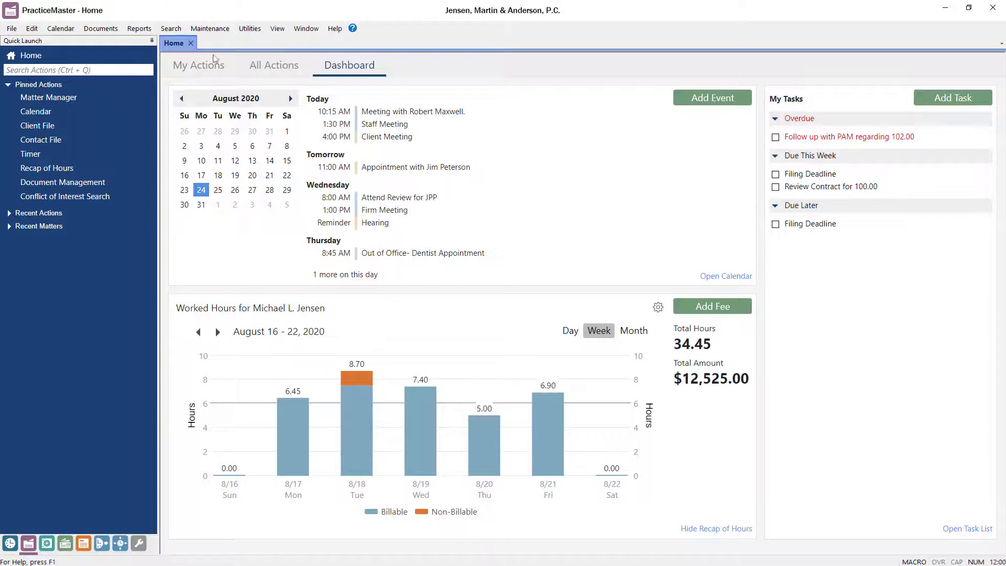
In Customization's Documents settings, choose Automatically assign for document folders and file names, then open Configure
{"action": "left_click", "coordinate": [121, 68]}
{"action": "type", "text": "Customization"}
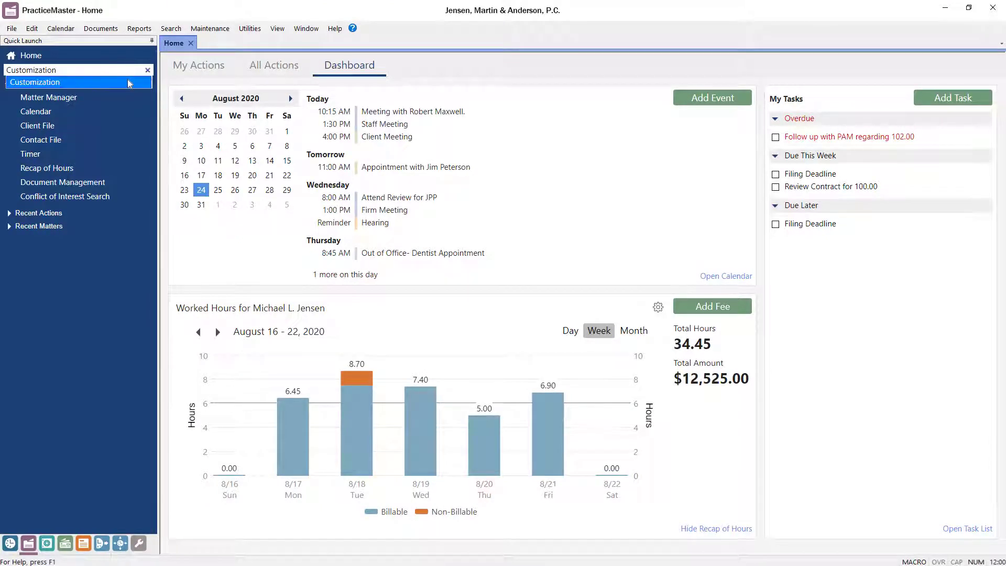
{"action": "left_click", "coordinate": [128, 81]}
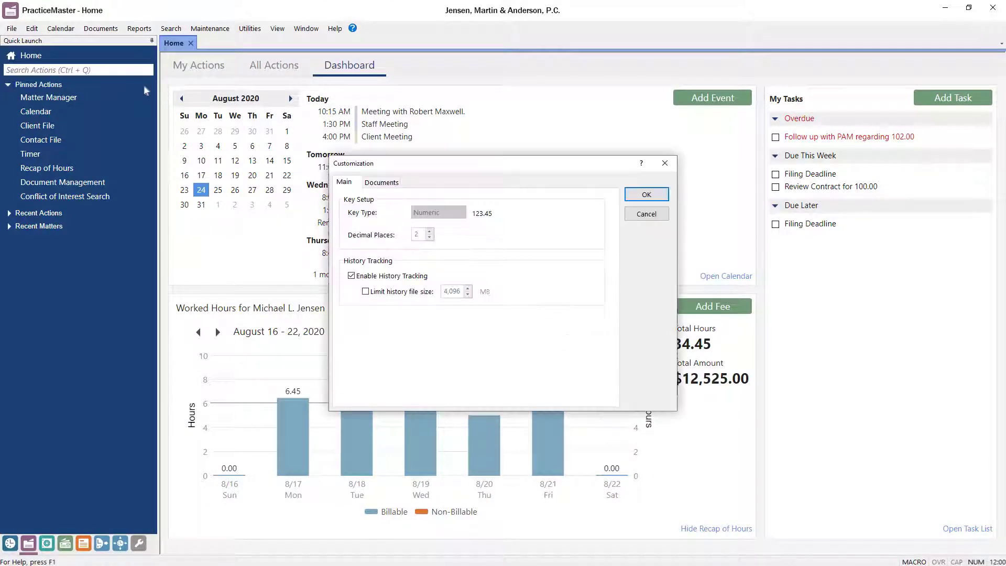
{"action": "left_click", "coordinate": [377, 183]}
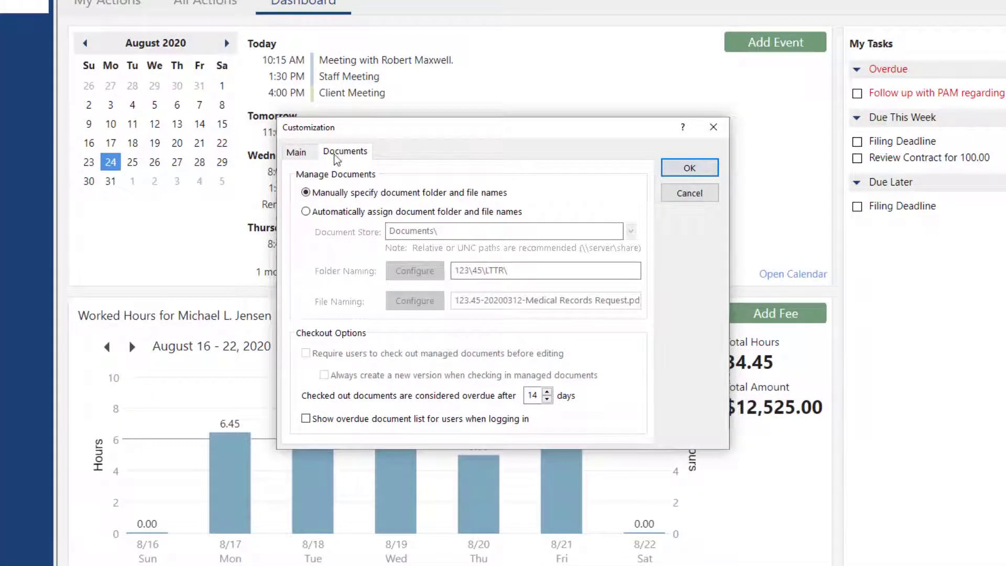
{"action": "left_click", "coordinate": [307, 212]}
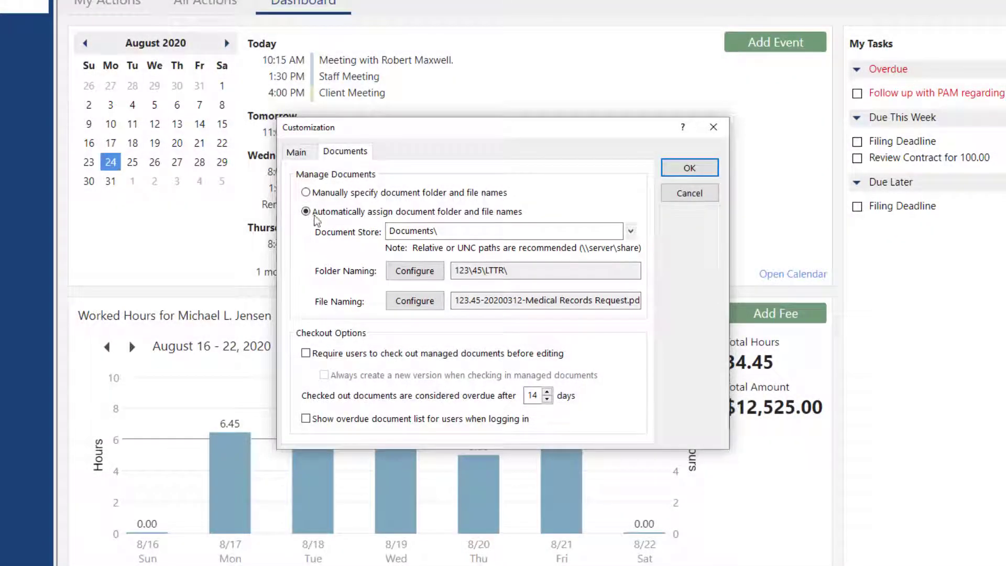
{"action": "left_click", "coordinate": [389, 268]}
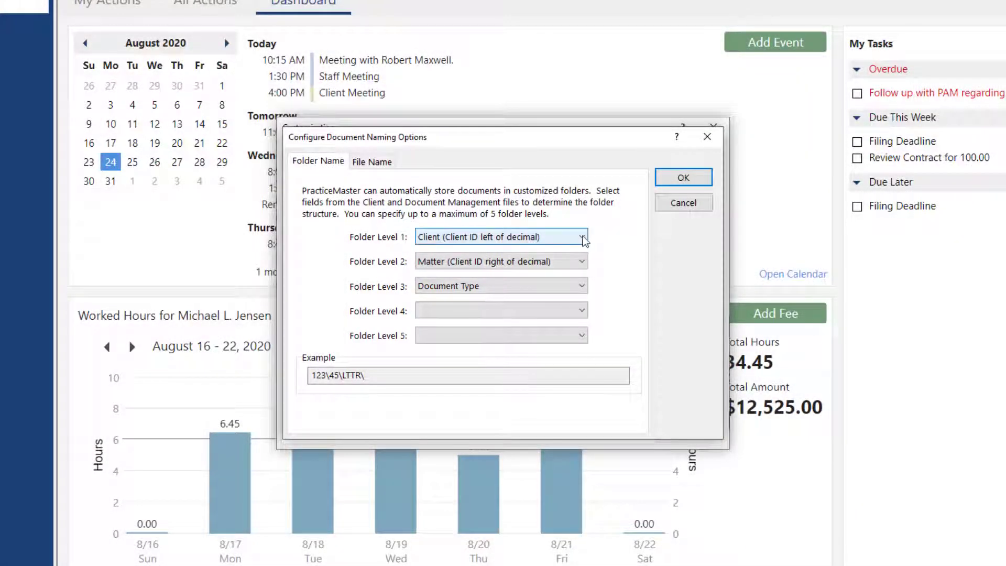
Keep Client, Matter and Document Type as folder levels, accept the file-name fields, and save the Customization settings
{"action": "left_click", "coordinate": [583, 238]}
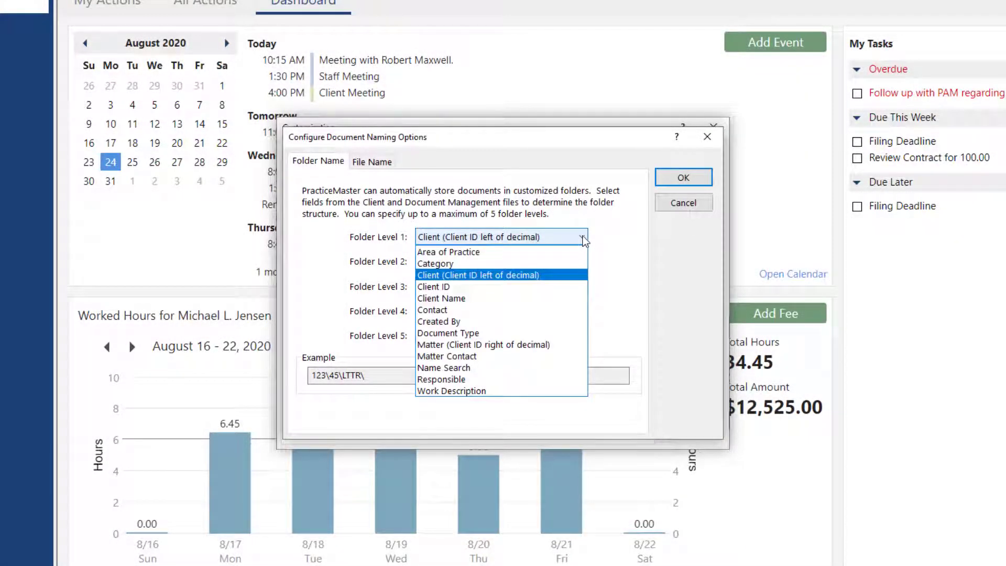
{"action": "left_click", "coordinate": [583, 238]}
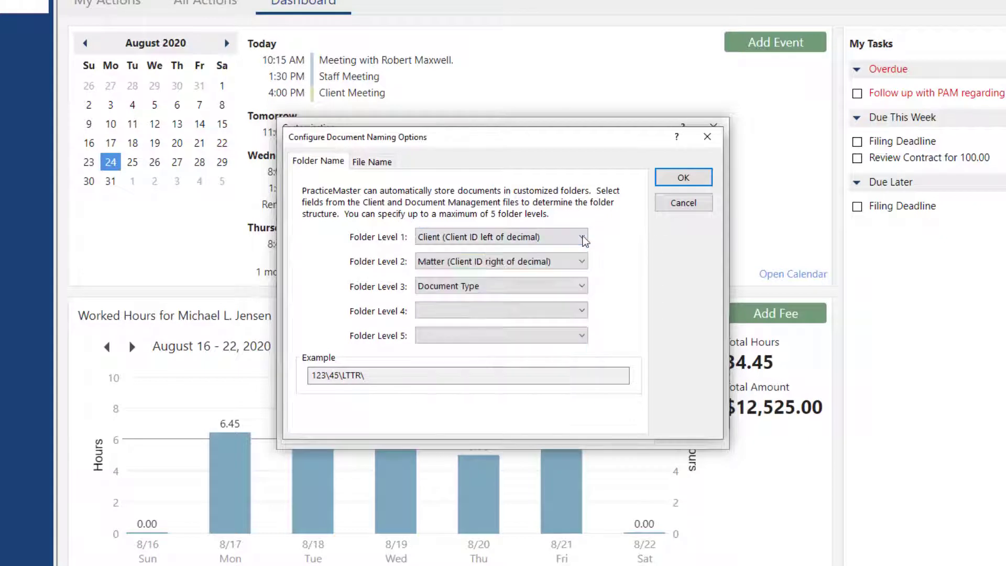
{"action": "left_click", "coordinate": [375, 163]}
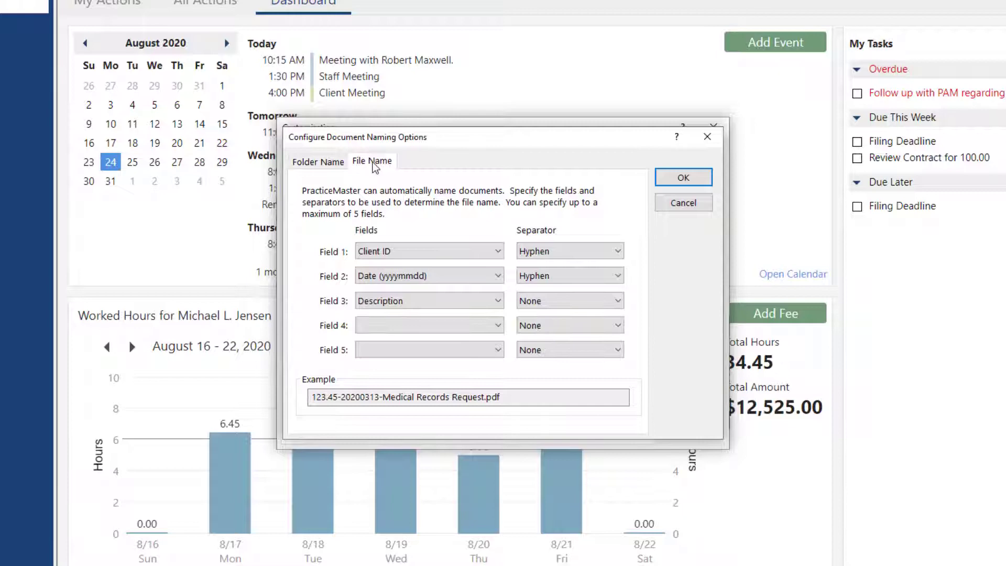
{"action": "left_click", "coordinate": [661, 178]}
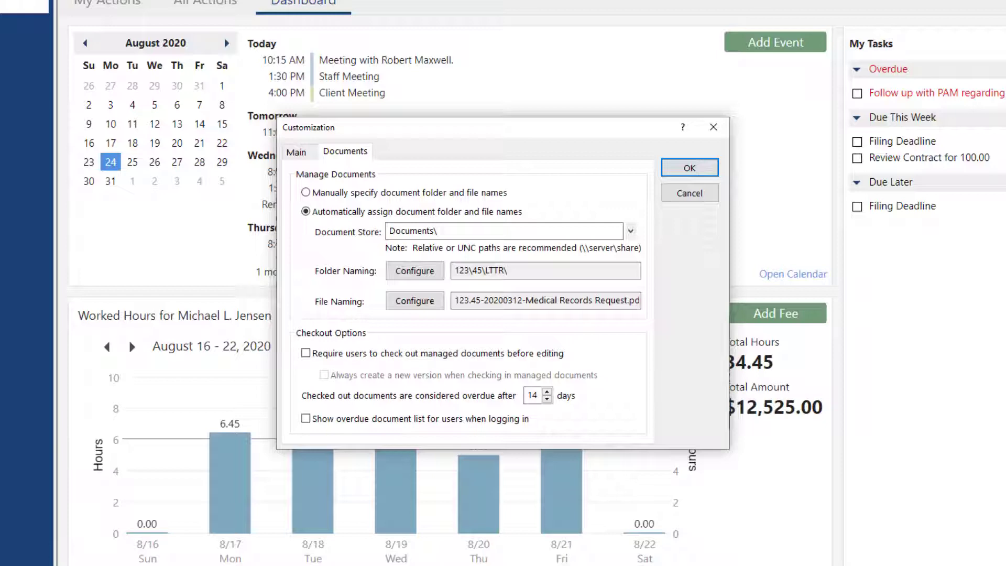
{"action": "left_click", "coordinate": [674, 172]}
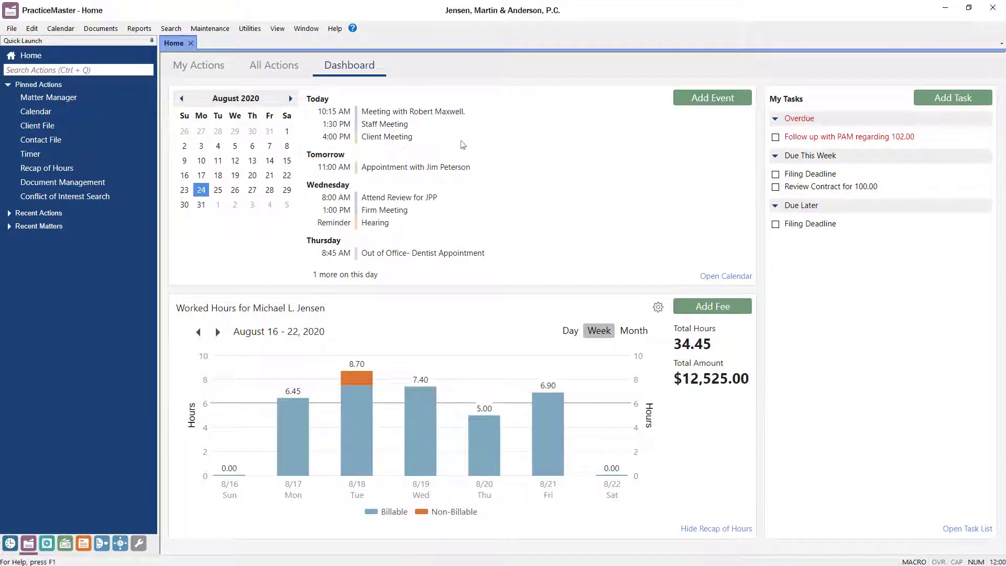
Open Toolbar Plug-ins from Quick Launch, review the Word plug-in settings, and close with OK
{"action": "left_click", "coordinate": [126, 70]}
{"action": "type", "text": "Toolbar Plug-ins"}
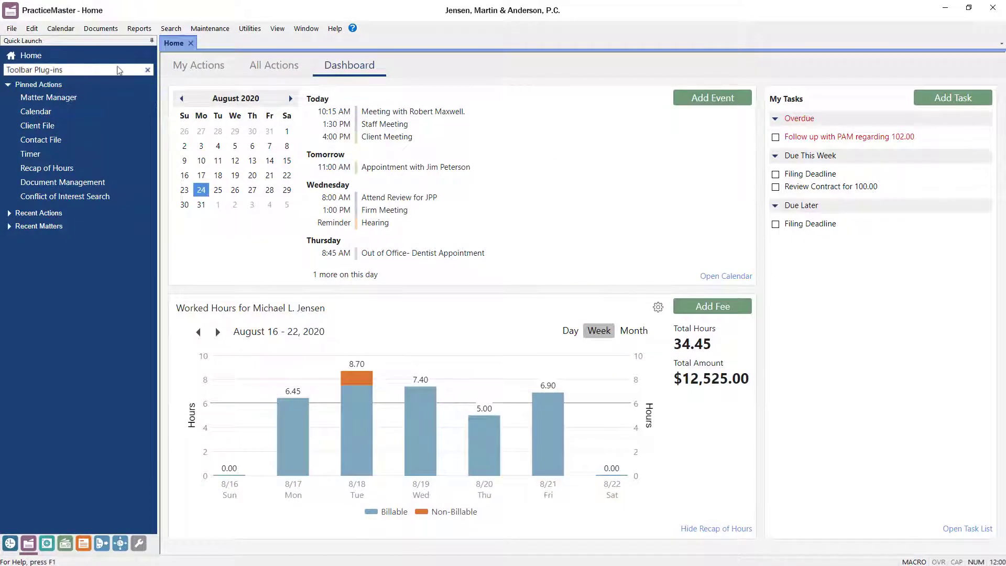
{"action": "left_click", "coordinate": [127, 80]}
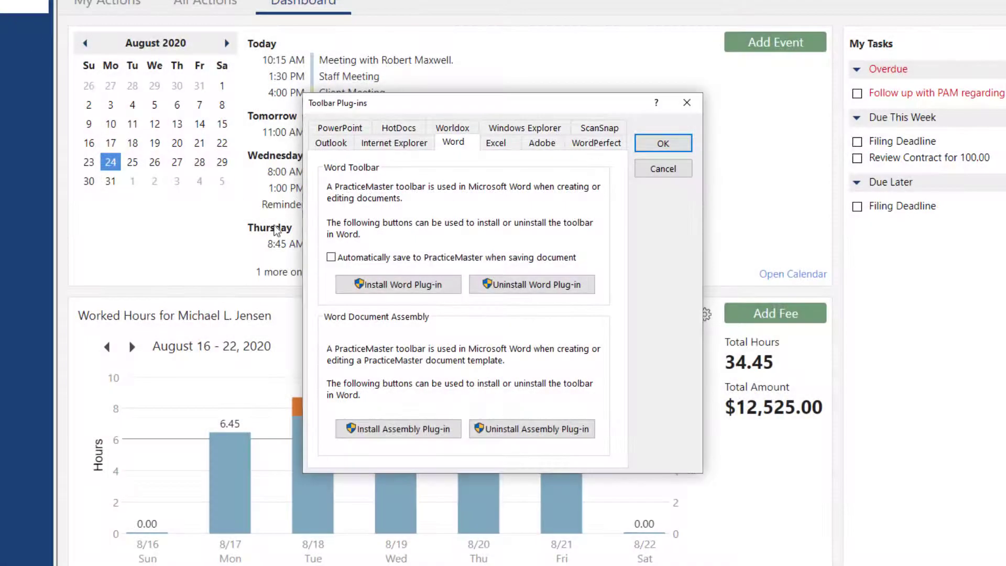
{"action": "left_click", "coordinate": [344, 284]}
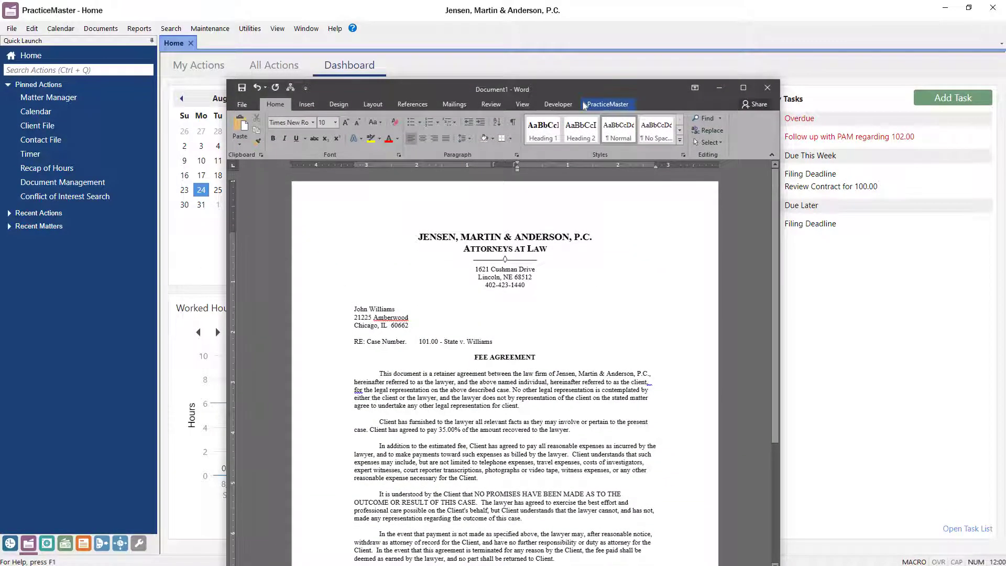
Use PM Save on Word's PracticeMaster ribbon tab to start a Document Management record for the letter
{"action": "left_click", "coordinate": [607, 104]}
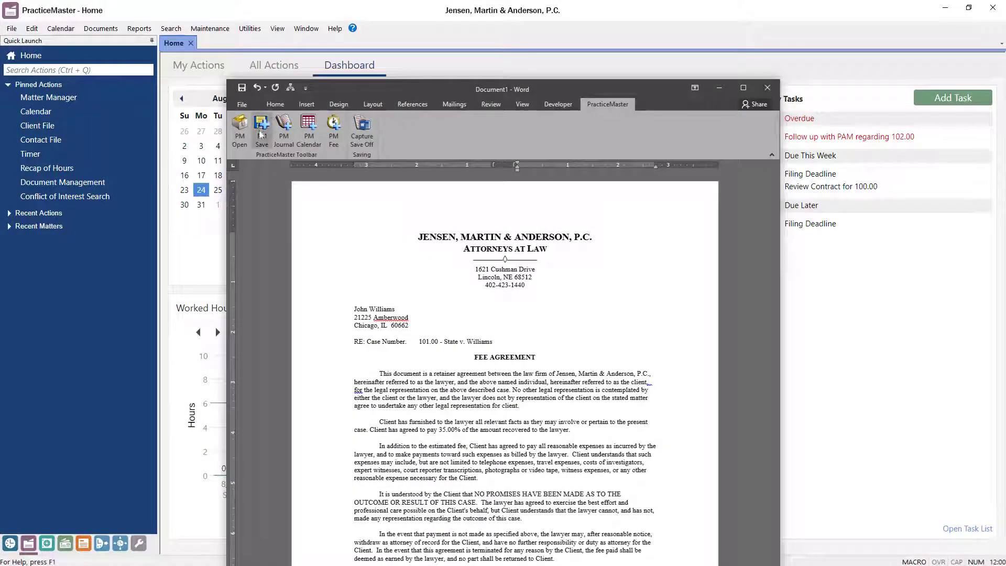
{"action": "left_click", "coordinate": [261, 133]}
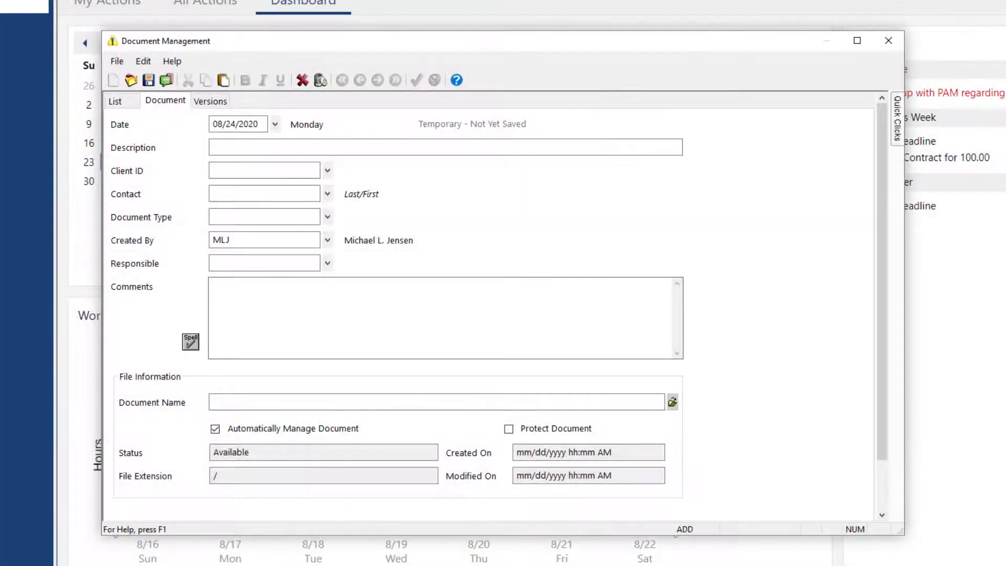
Enter a fee agreement description naming the client, the client ID, and the FEE document type, then save the record
{"action": "left_click", "coordinate": [352, 146]}
{"action": "type", "text": "Fee Agreement for John Williams"}
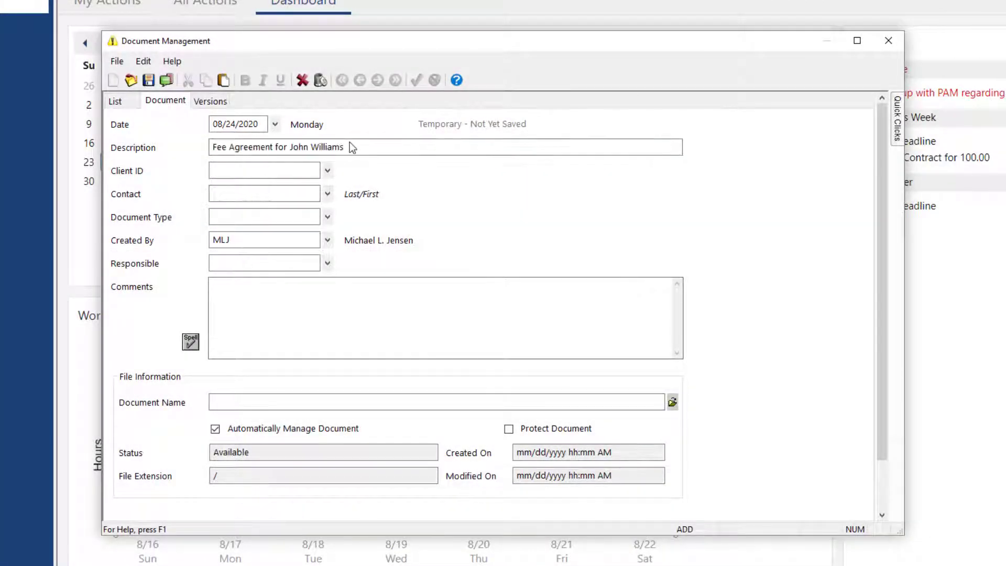
{"action": "left_click", "coordinate": [296, 168]}
{"action": "type", "text": "101"}
{"action": "key", "text": "Tab"}
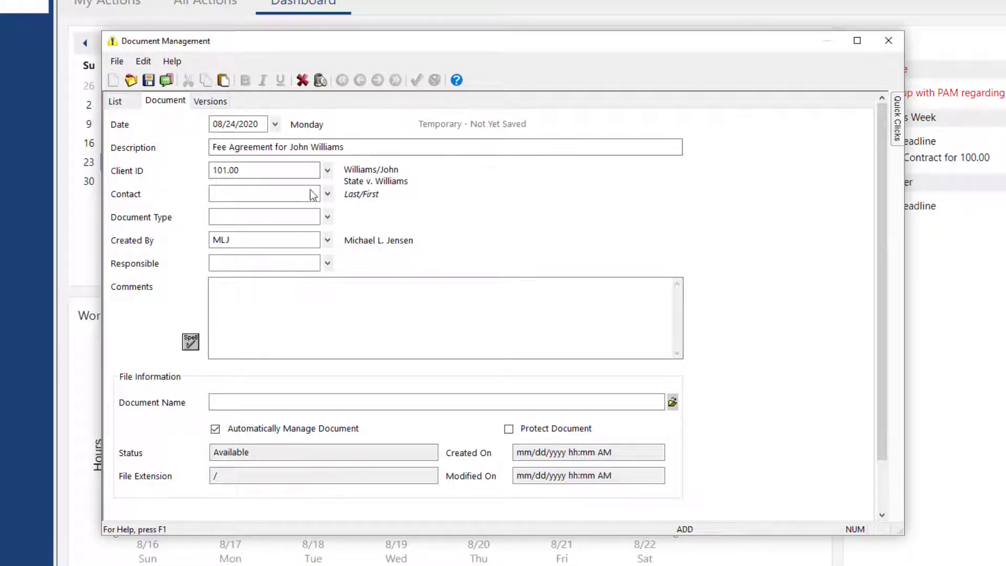
{"action": "left_click", "coordinate": [327, 217]}
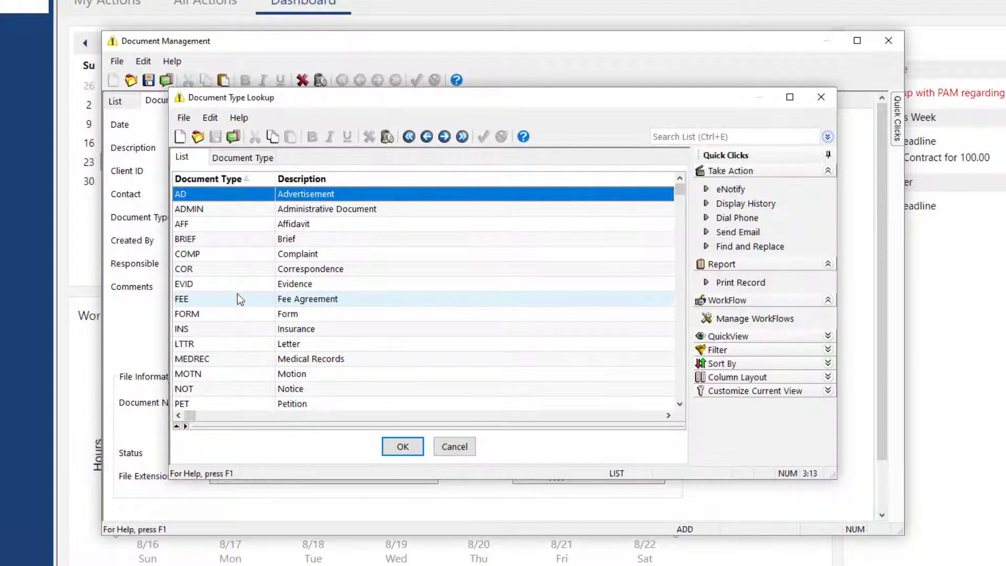
{"action": "left_click", "coordinate": [238, 297]}
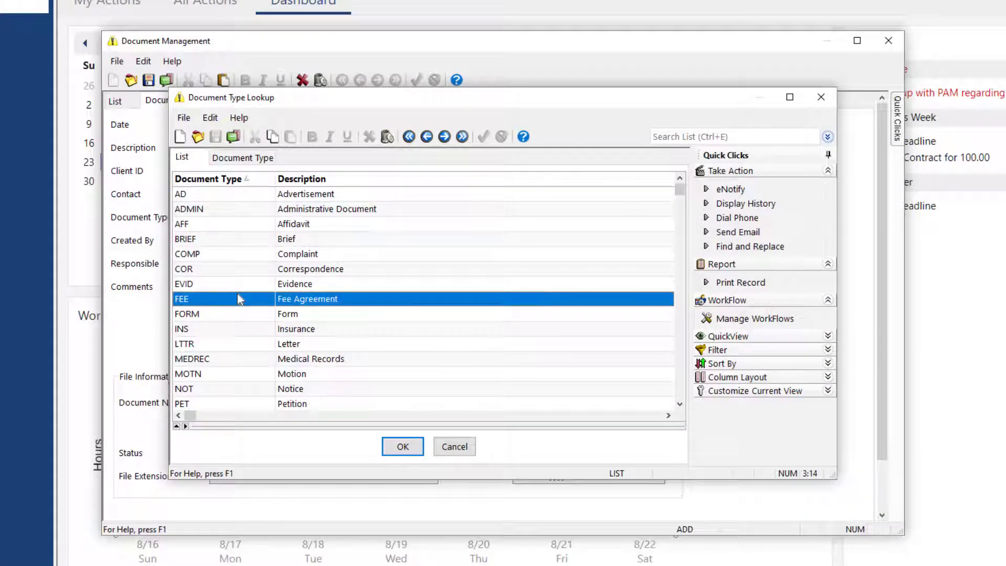
{"action": "double_click", "coordinate": [238, 298]}
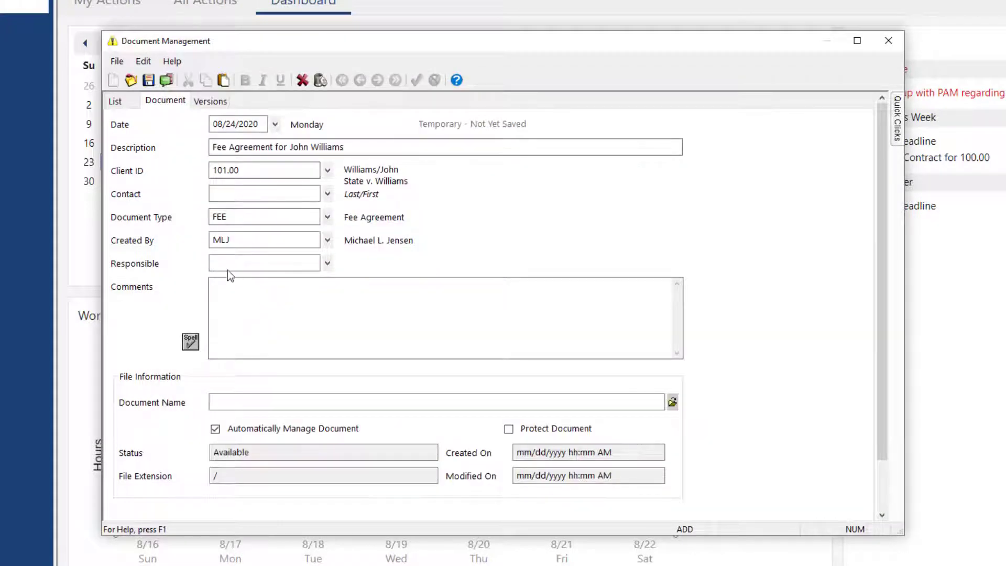
{"action": "left_click", "coordinate": [149, 80]}
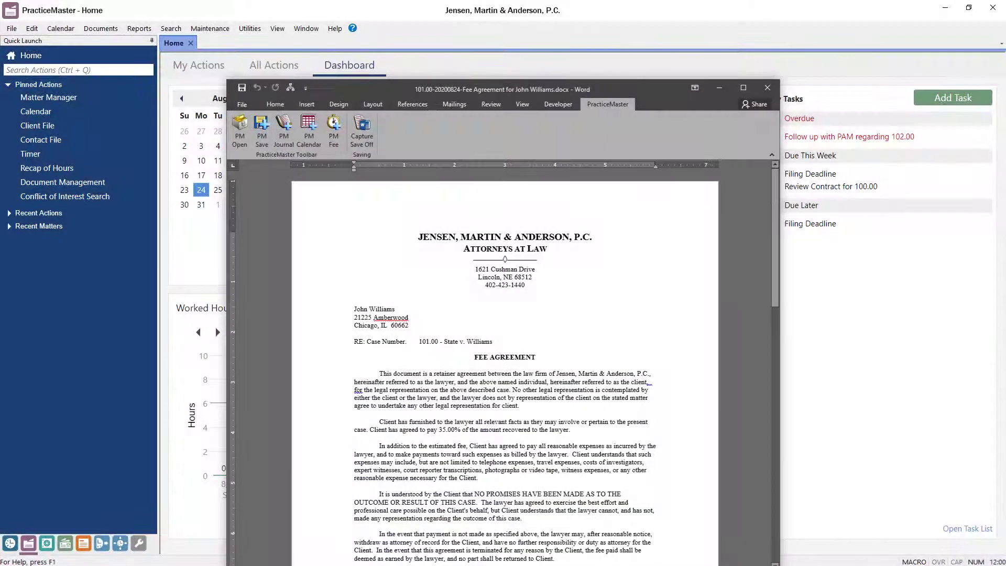
Re-save the fee agreement with PM Save, updating its existing record, then close the Word document
{"action": "left_click", "coordinate": [261, 135]}
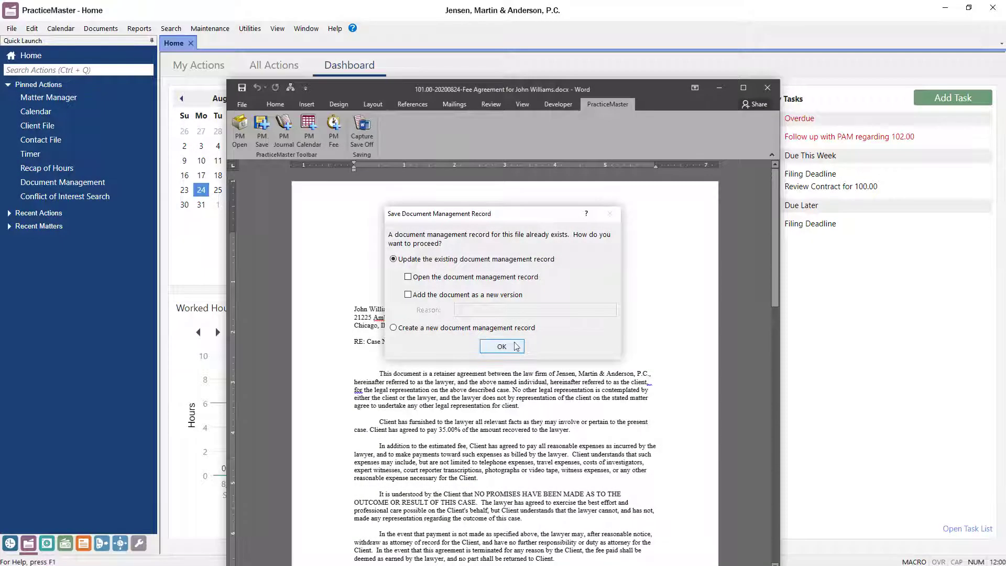
{"action": "left_click", "coordinate": [516, 346]}
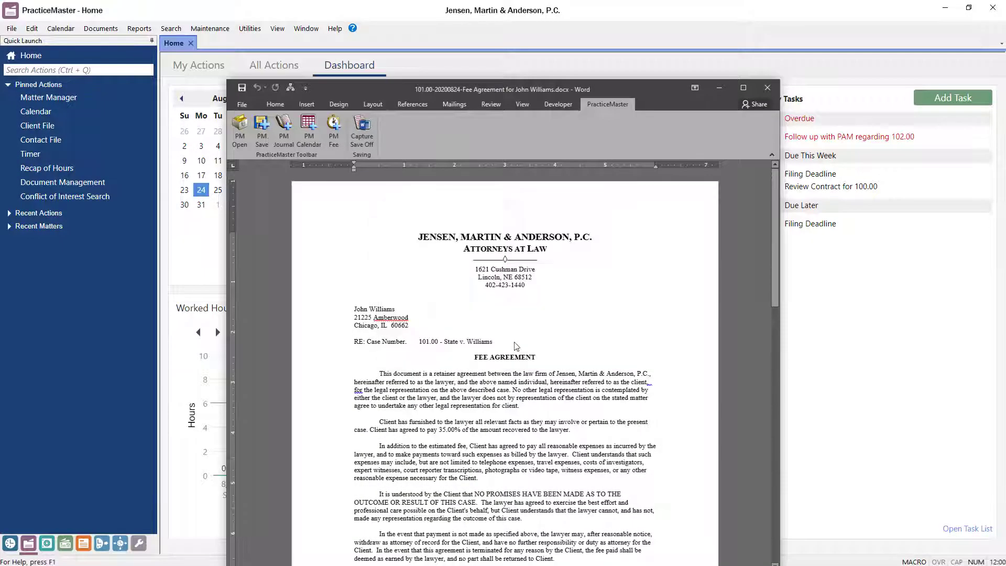
{"action": "left_click", "coordinate": [767, 88]}
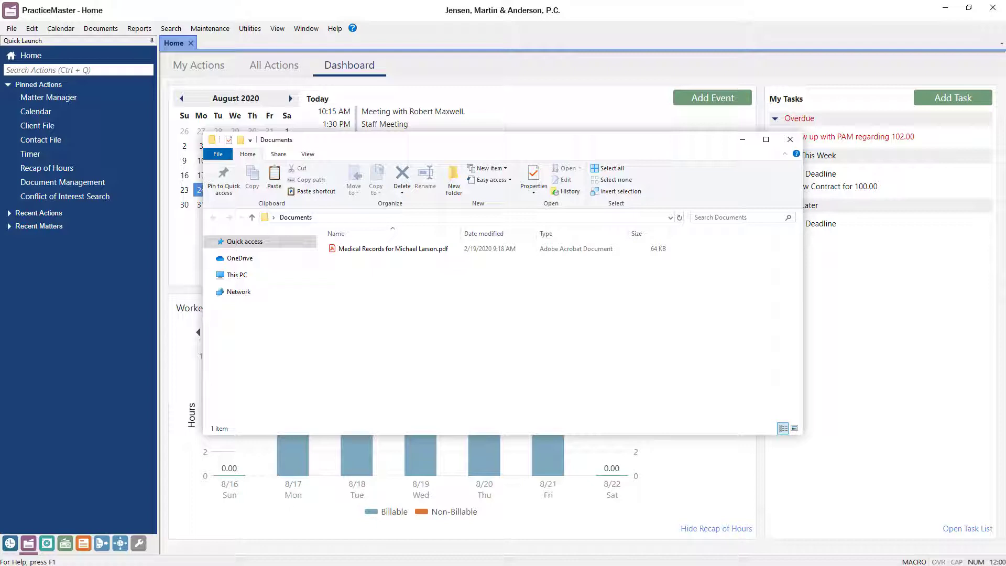
Send the medical-records PDF to PracticeMaster from its File Explorer right-click menu
{"action": "right_click", "coordinate": [463, 253]}
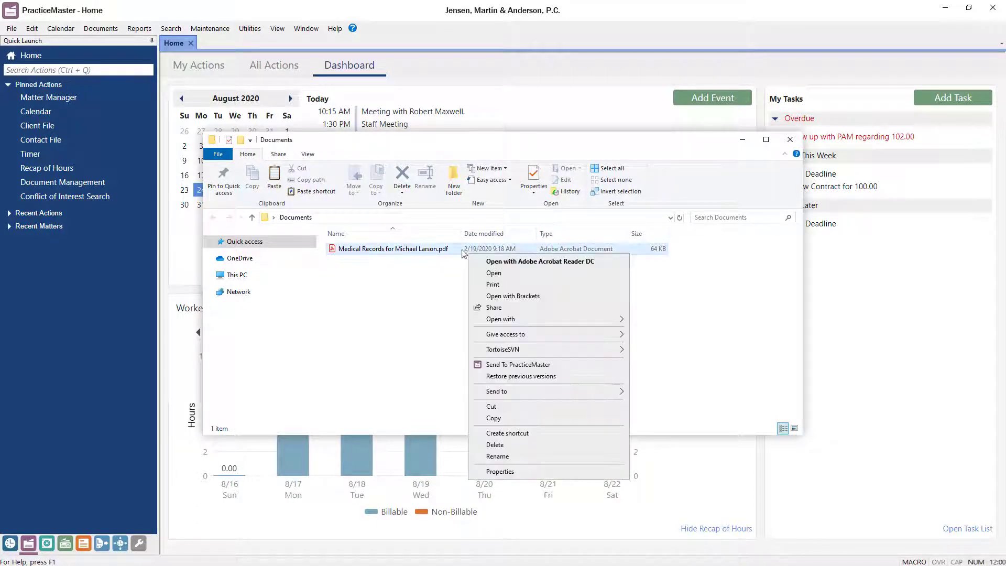
{"action": "left_click", "coordinate": [565, 366]}
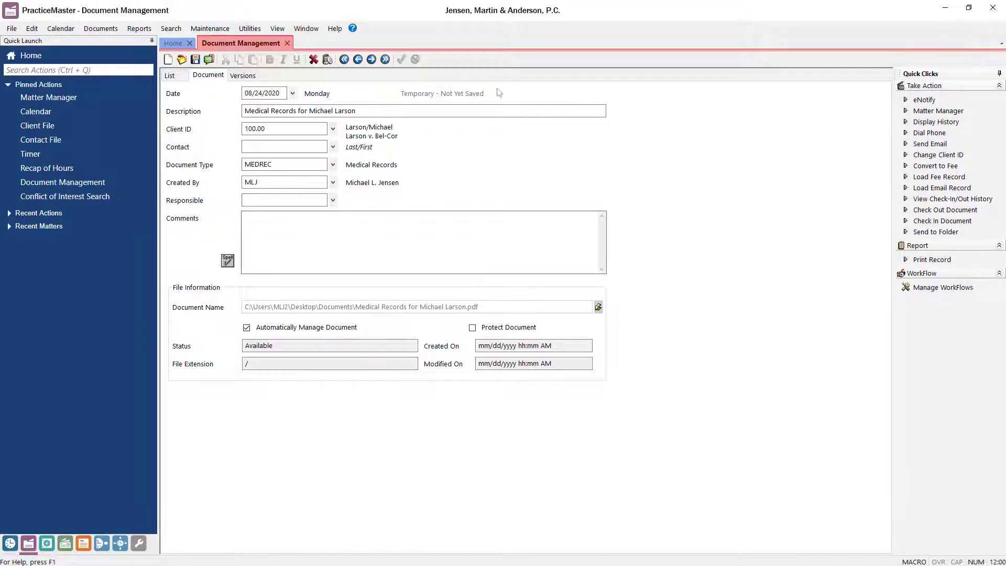
Save the MEDREC record without retaining the unmanaged copy, then view the document List
{"action": "left_click", "coordinate": [195, 59]}
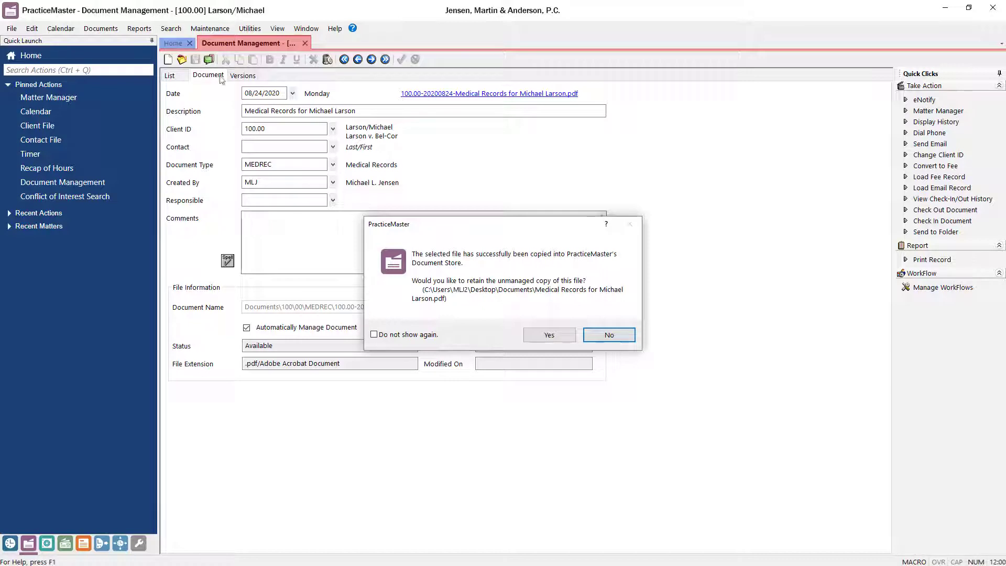
{"action": "left_click", "coordinate": [590, 336]}
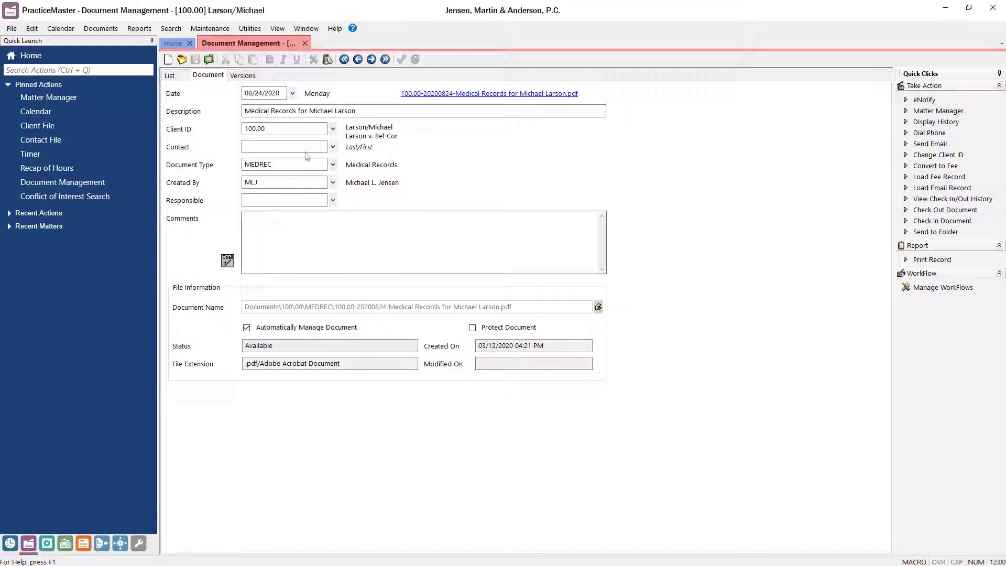
{"action": "left_click", "coordinate": [178, 76]}
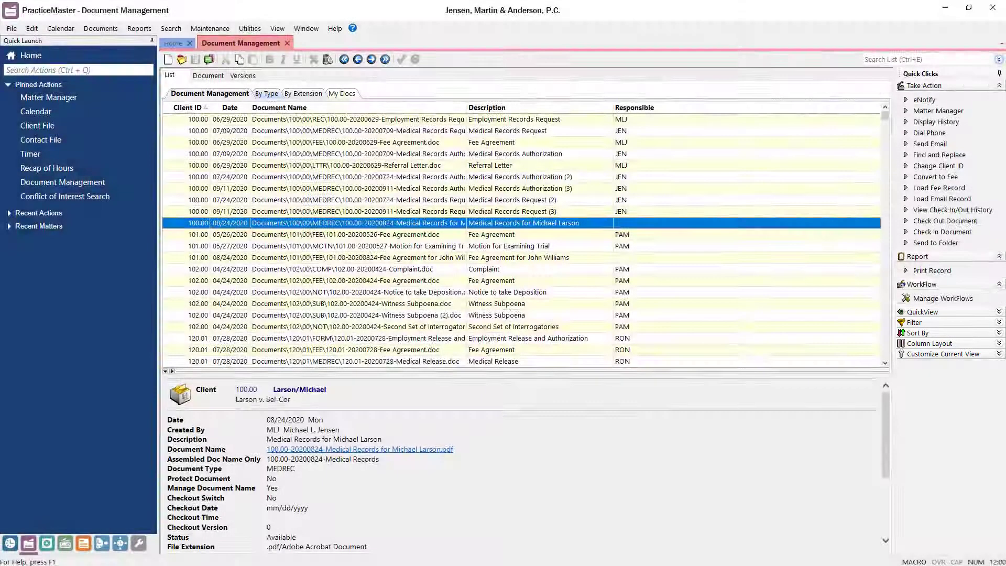
{"action": "double_click", "coordinate": [560, 221]}
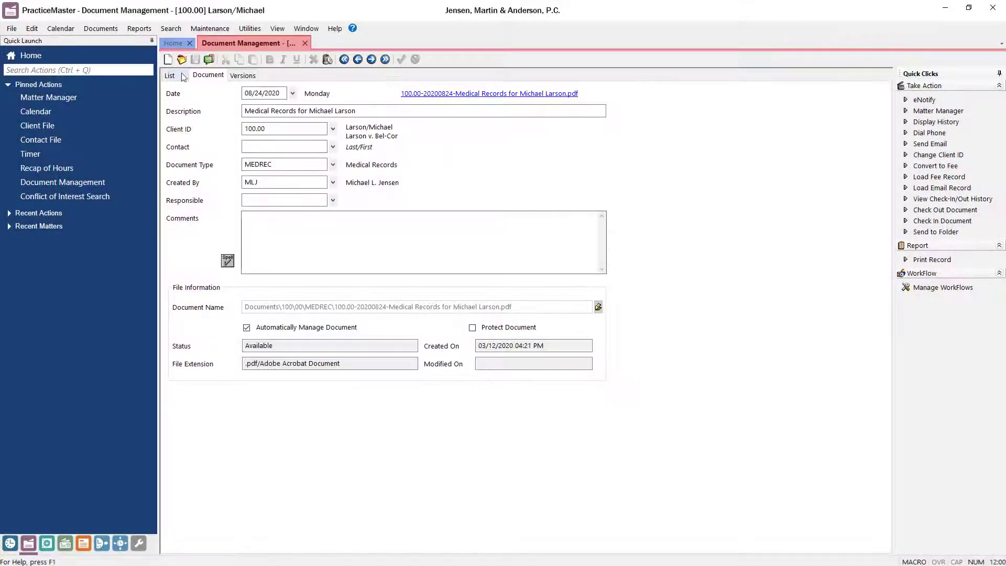
{"action": "left_click", "coordinate": [183, 77]}
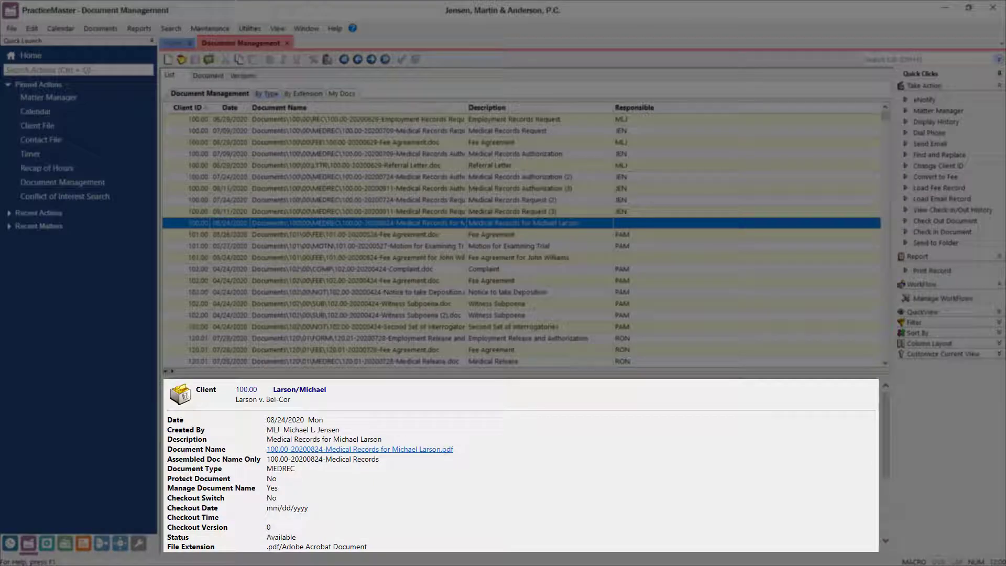